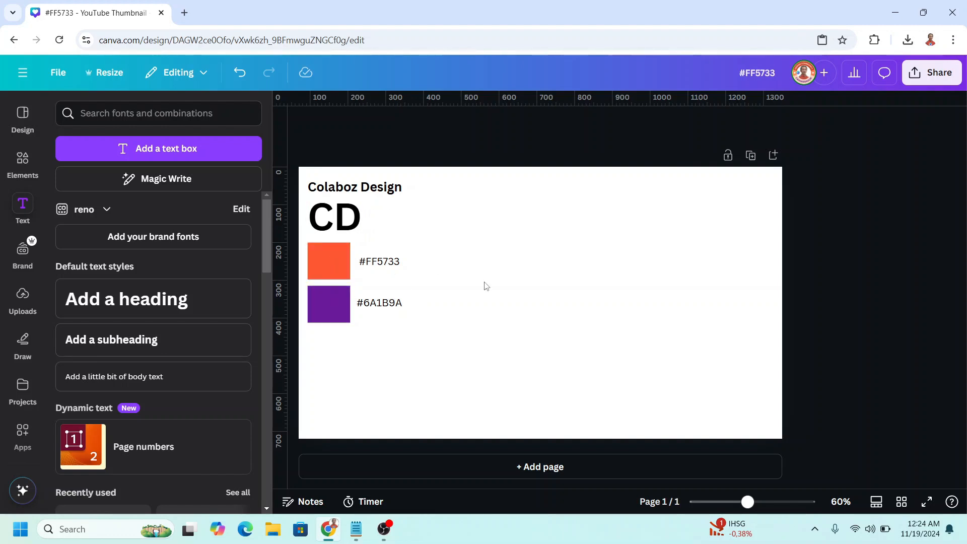
Add an Arch Down shape from the shapes library to the page
click(23, 163)
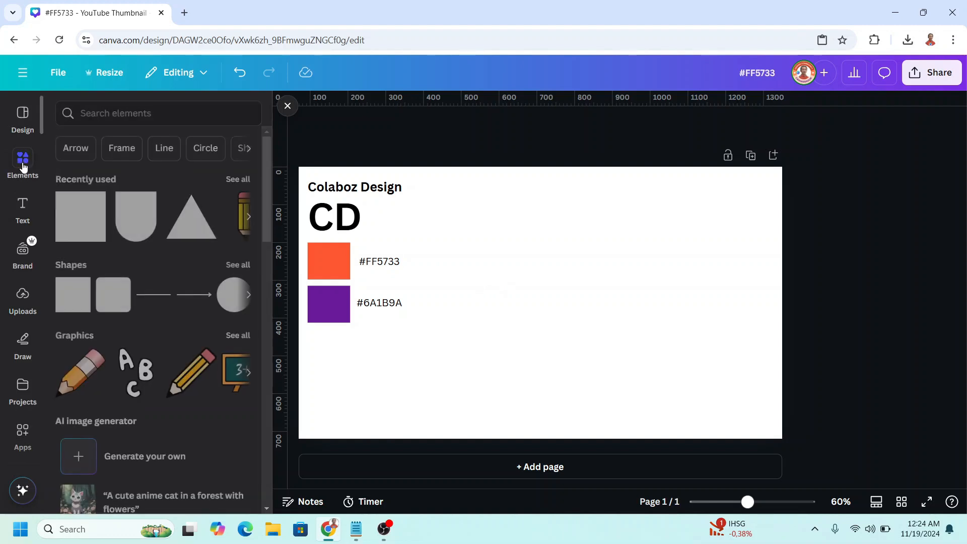
click(245, 265)
scroll(210, 304, down, 3)
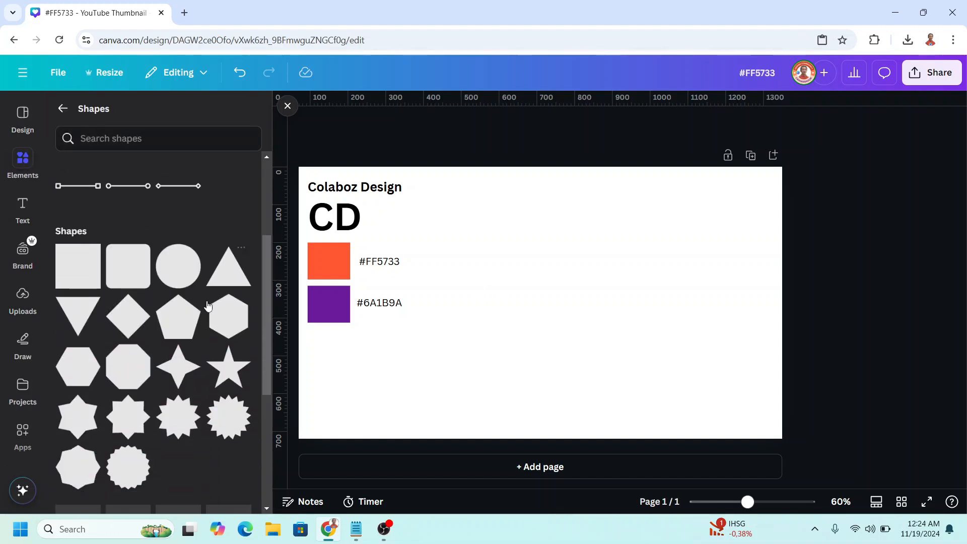
scroll(207, 305, down, 10)
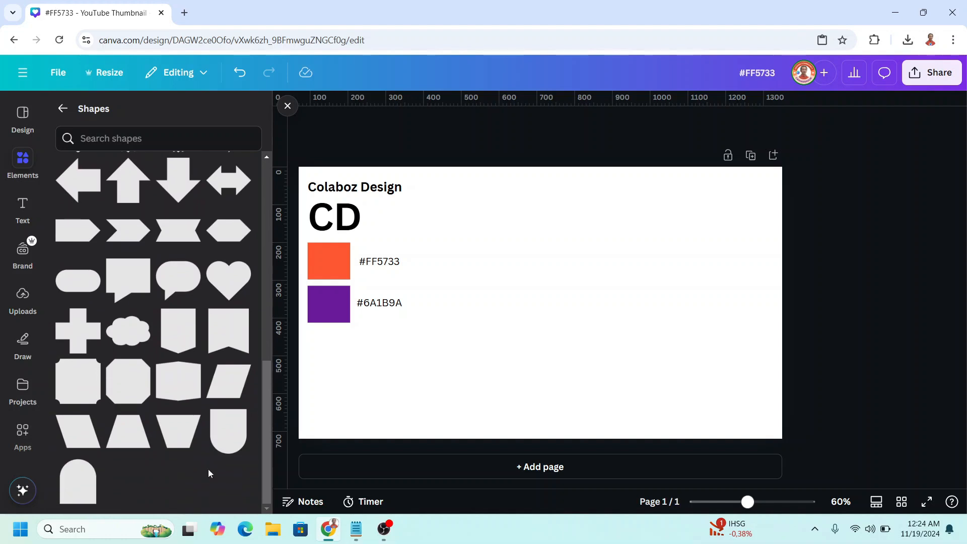
click(240, 419)
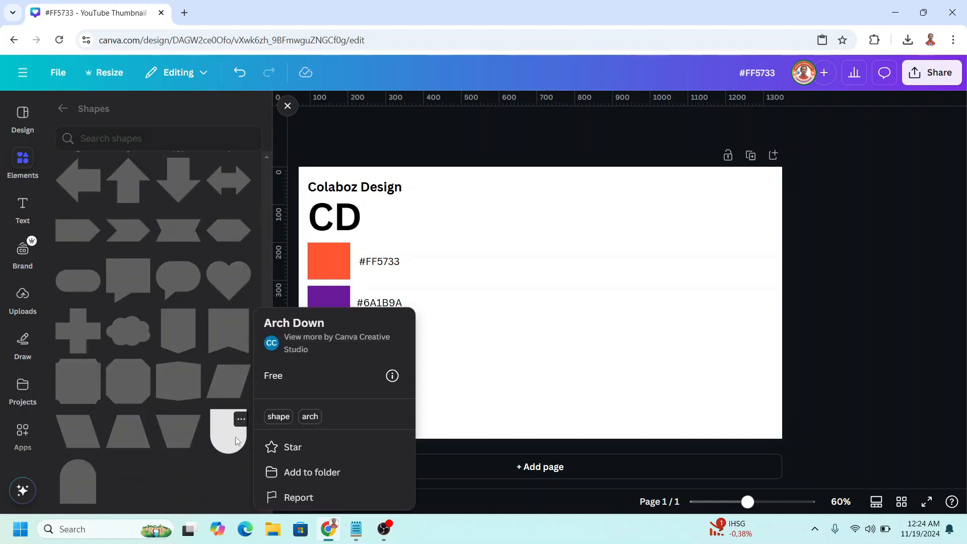
click(235, 438)
click(233, 438)
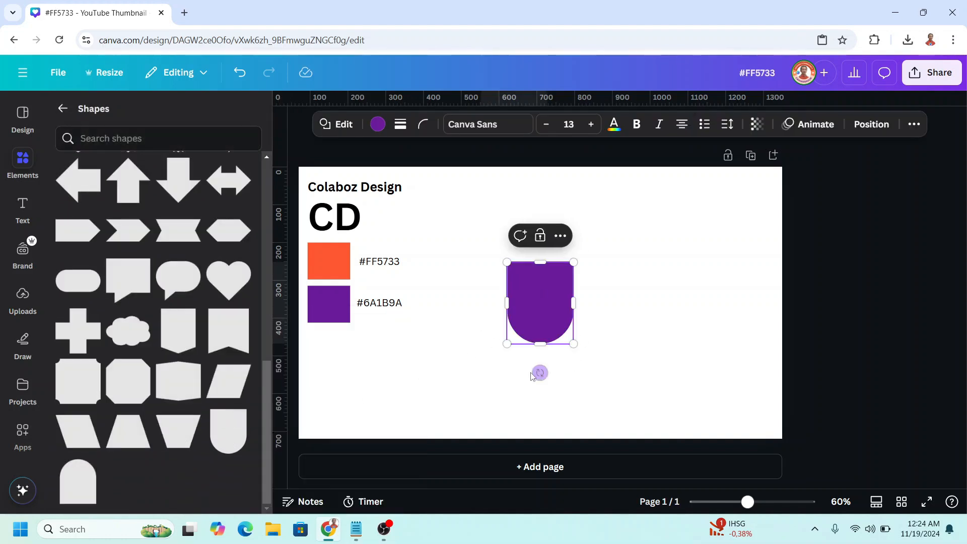
Rotate the arch so its round end faces left, shorten it, and join a mirrored copy to its flat side to form a pill
drag(539, 372, 494, 304)
drag(579, 305, 538, 295)
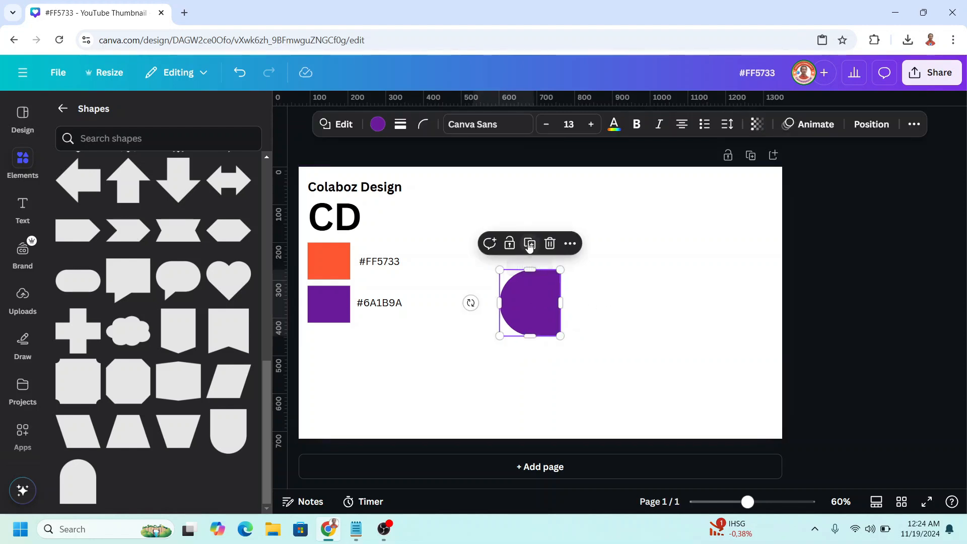
drag(477, 308, 581, 299)
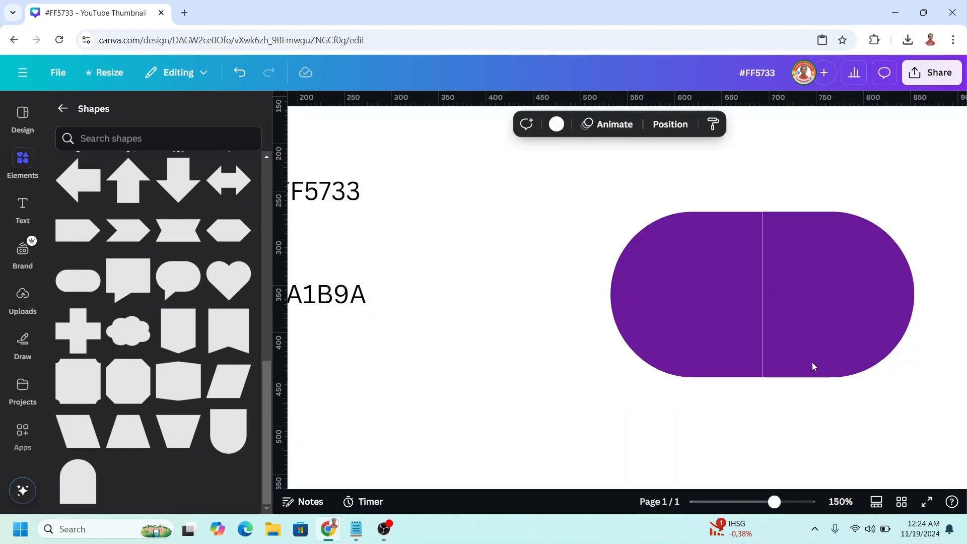
click(813, 358)
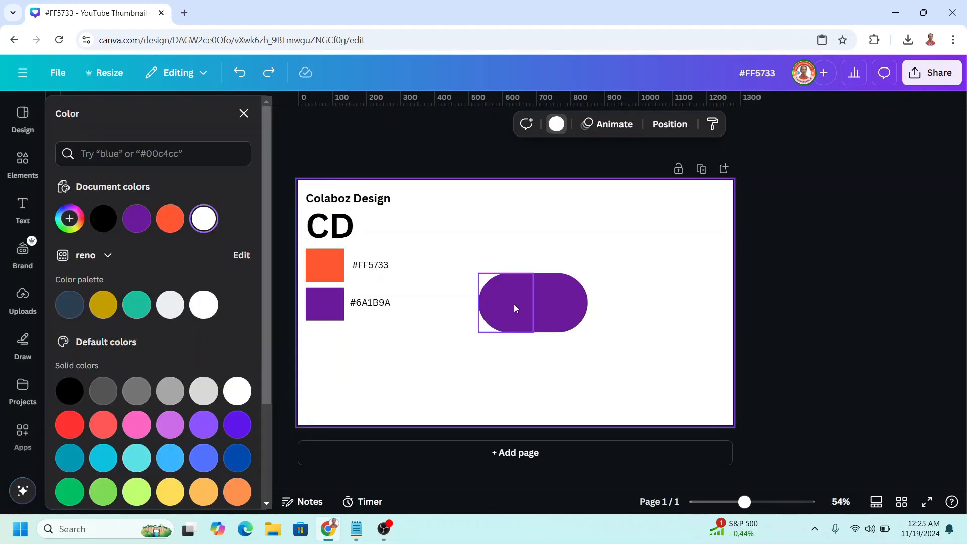
Copy the #FF5733 code from the page and apply it as the fill colour of the pill's left half
click(514, 308)
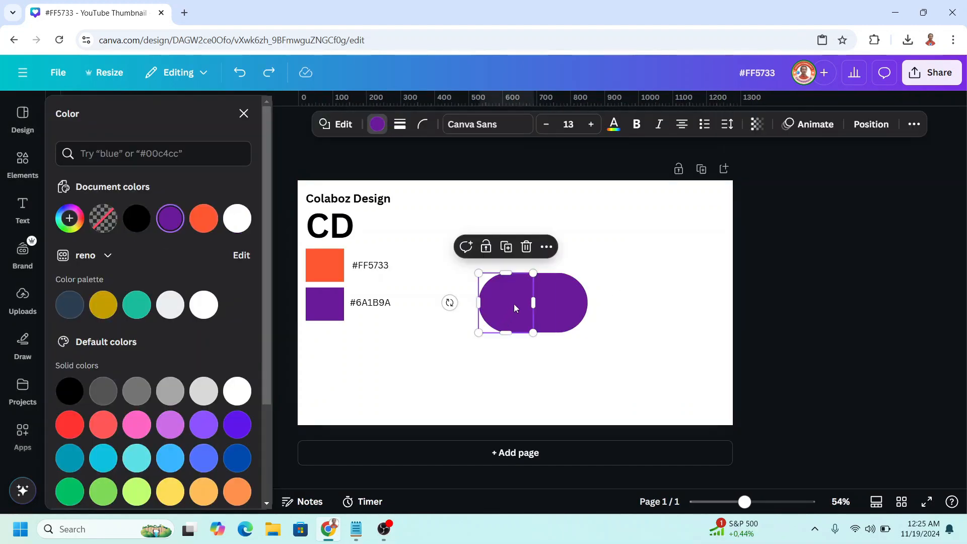
double_click(376, 269)
key(ctrl+c)
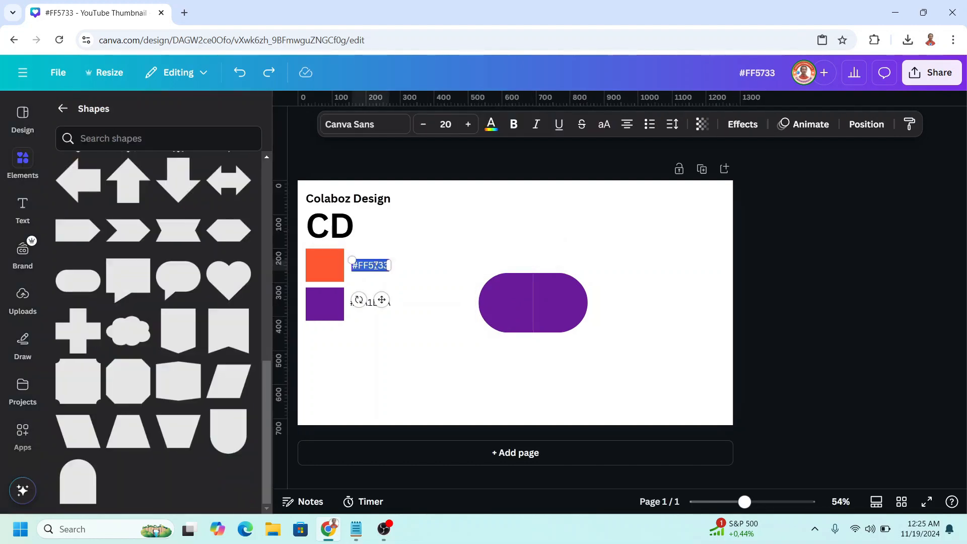
right_click(376, 269)
click(427, 70)
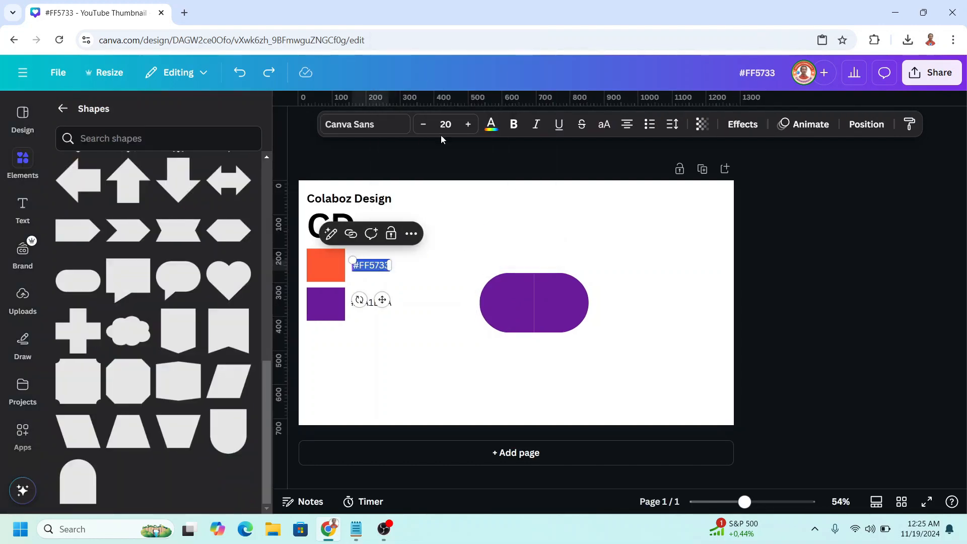
click(508, 307)
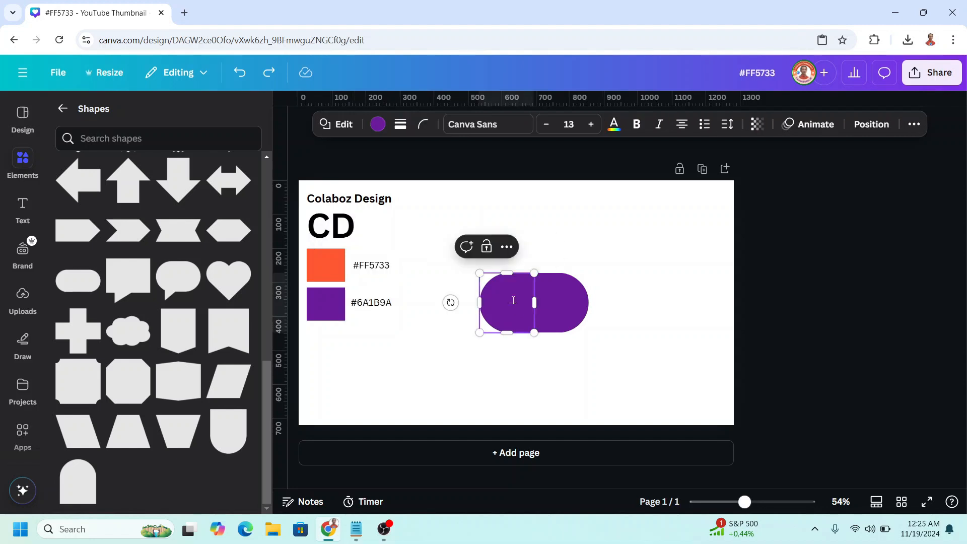
click(376, 125)
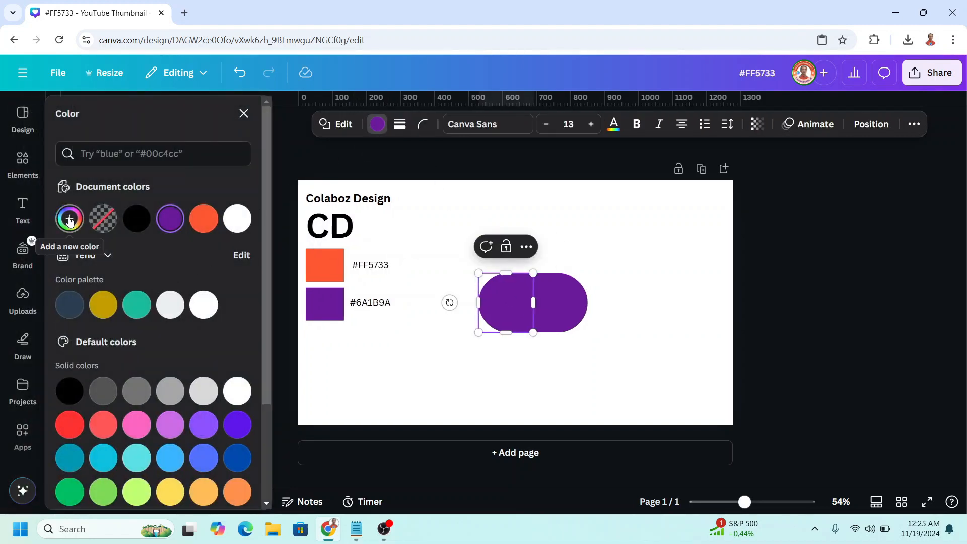
click(70, 219)
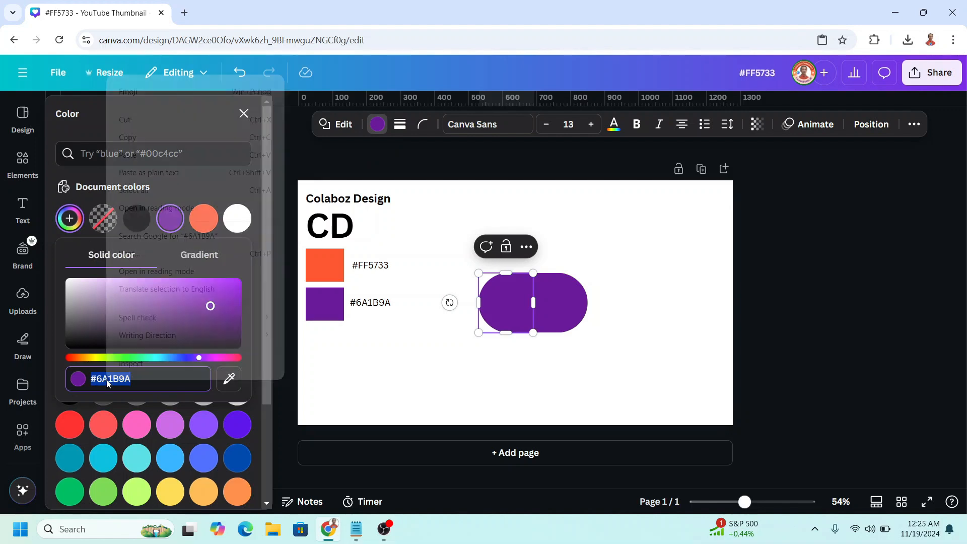
right_click(115, 374)
click(176, 150)
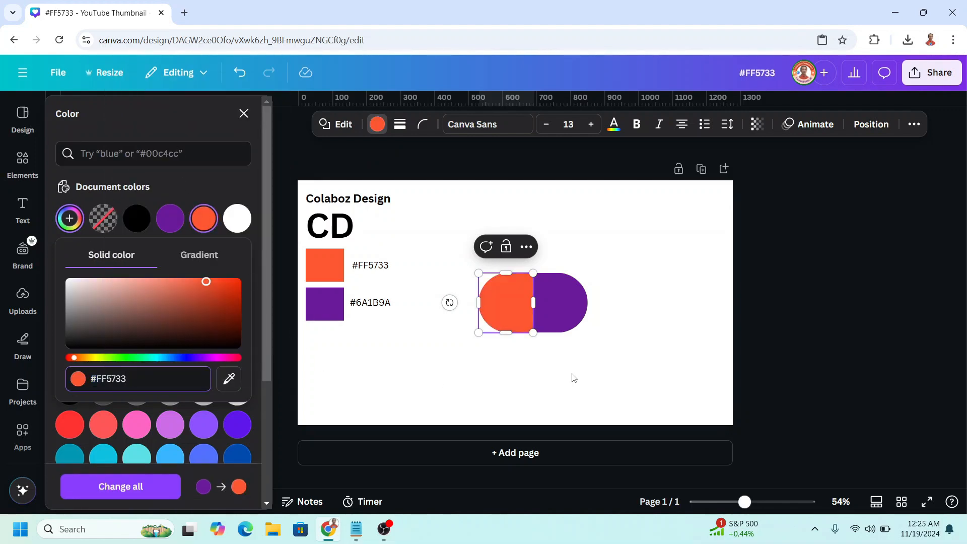
click(633, 316)
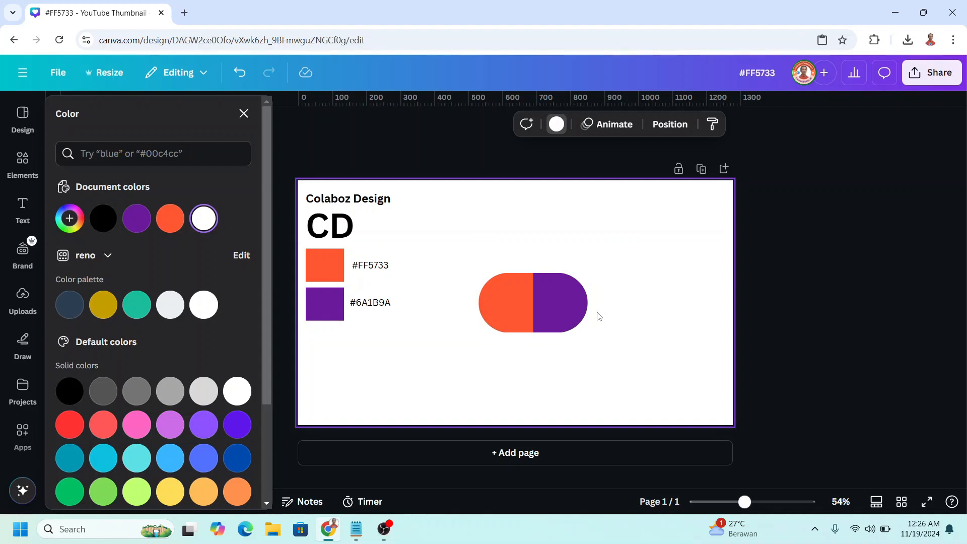
Add a triangle, rotate it to point left, and place it above the pill
click(23, 161)
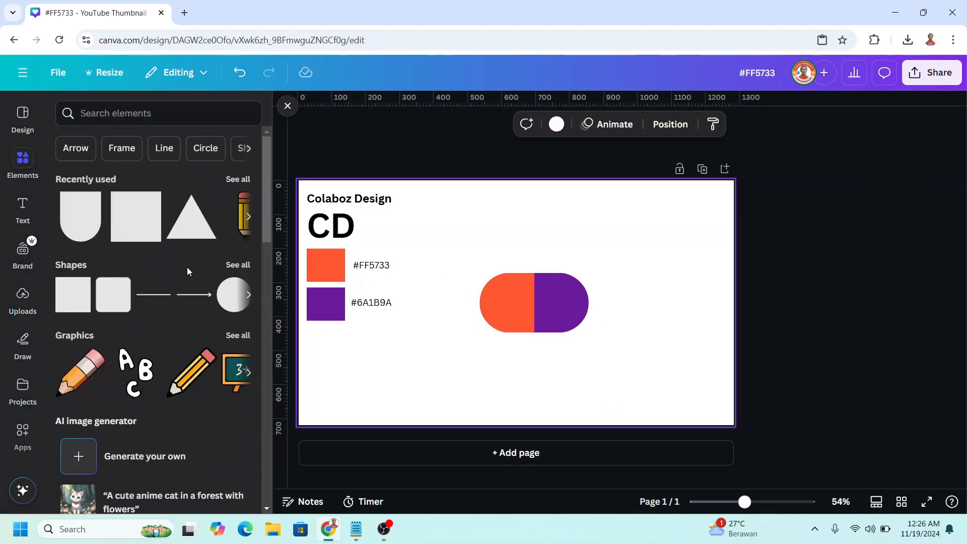
click(237, 265)
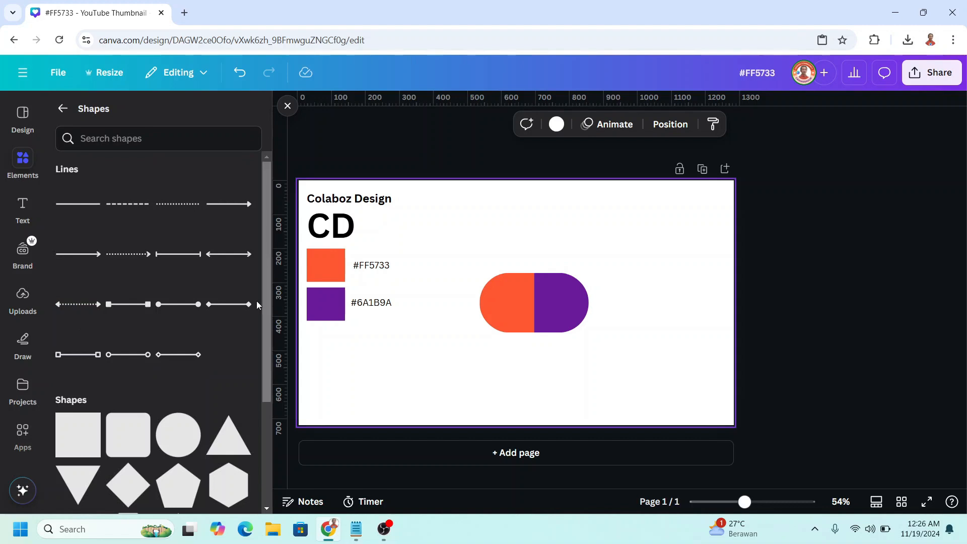
click(231, 448)
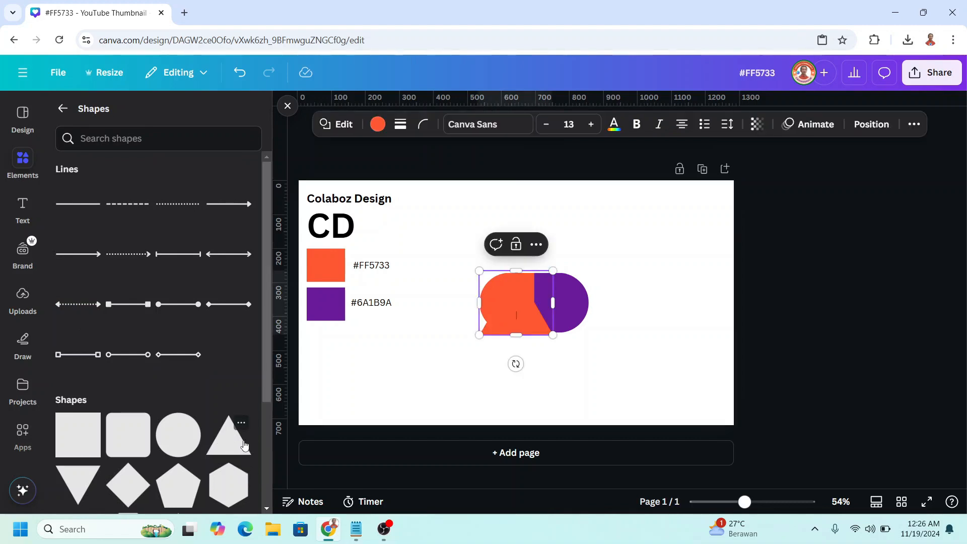
drag(515, 362, 501, 232)
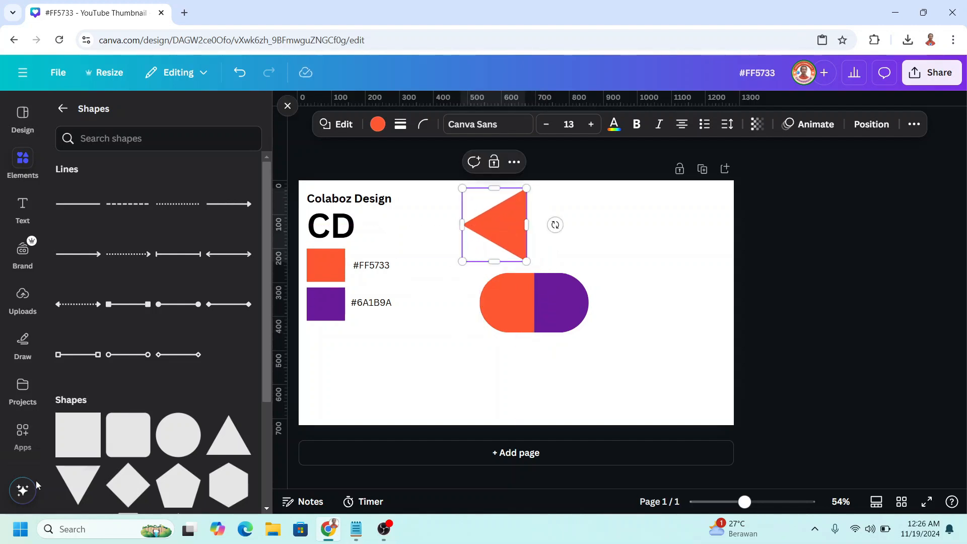
Add a square and align it flush against the triangle's flat right side
click(82, 443)
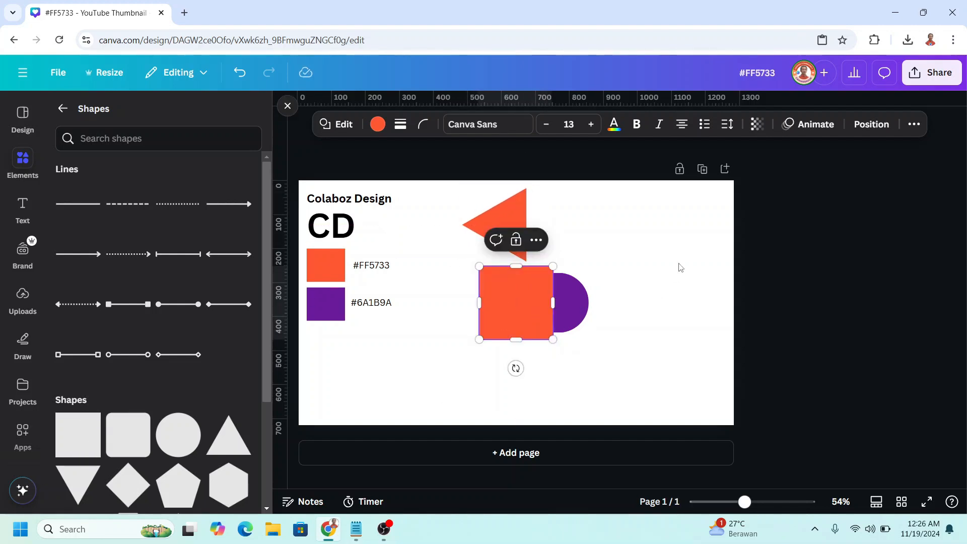
drag(504, 307, 550, 233)
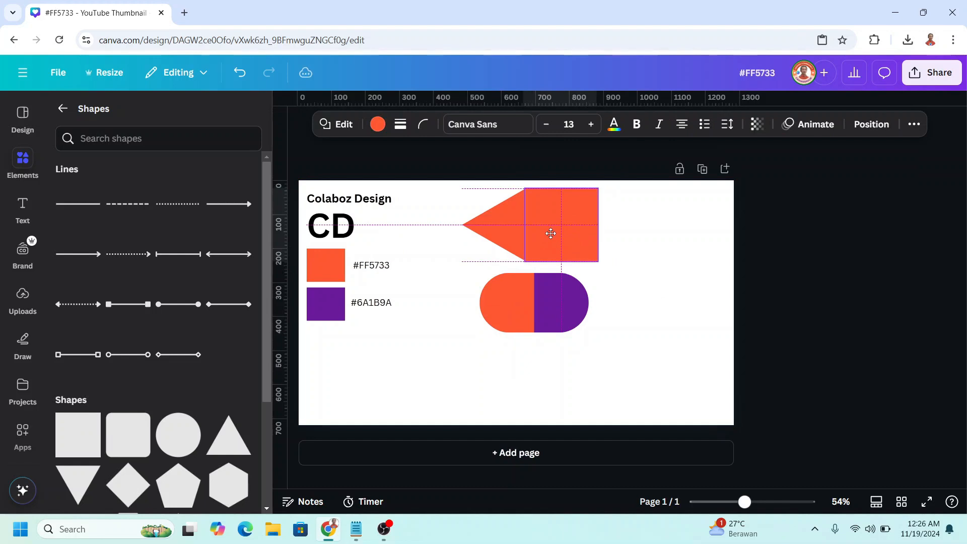
click(754, 502)
click(744, 284)
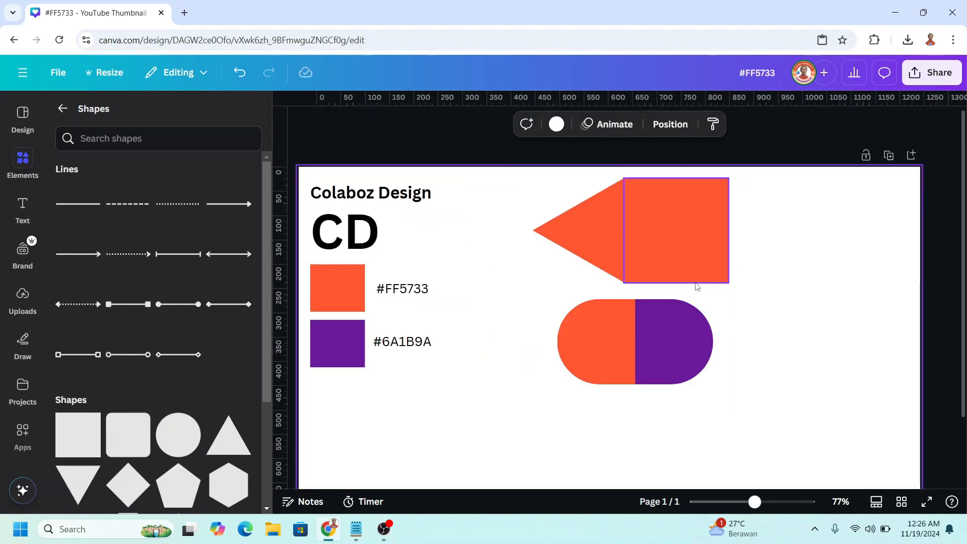
Duplicate the purple half of the pill and fit the copy against the square's right side at the same height
click(674, 342)
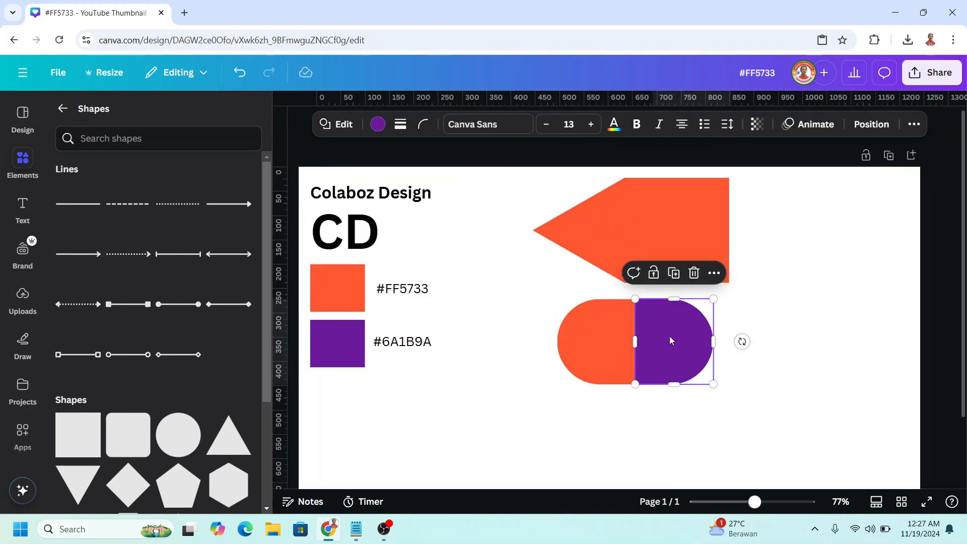
click(673, 272)
drag(690, 359, 771, 226)
drag(768, 264, 768, 283)
Recolour the triangle, square and arch above the pill white (#ffffff)
click(893, 190)
drag(893, 186, 517, 257)
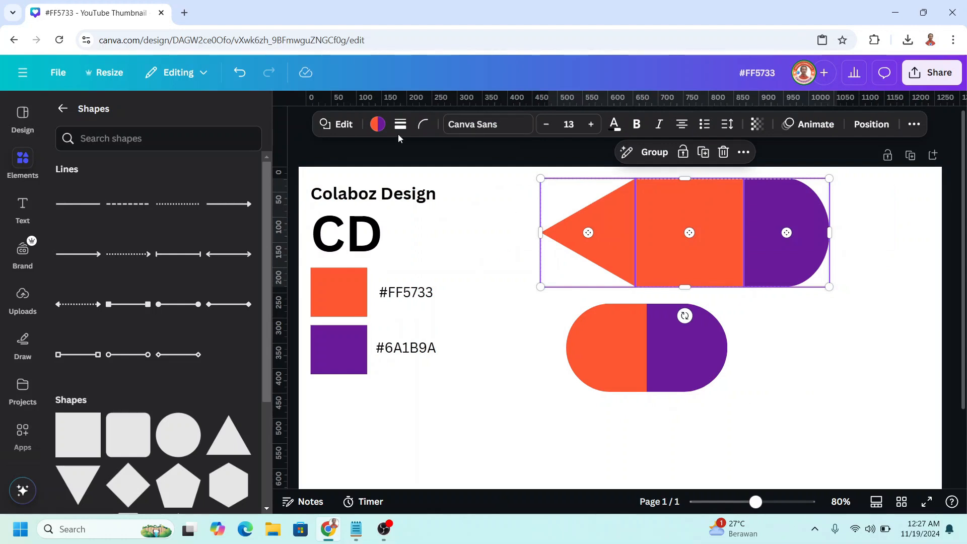
click(377, 124)
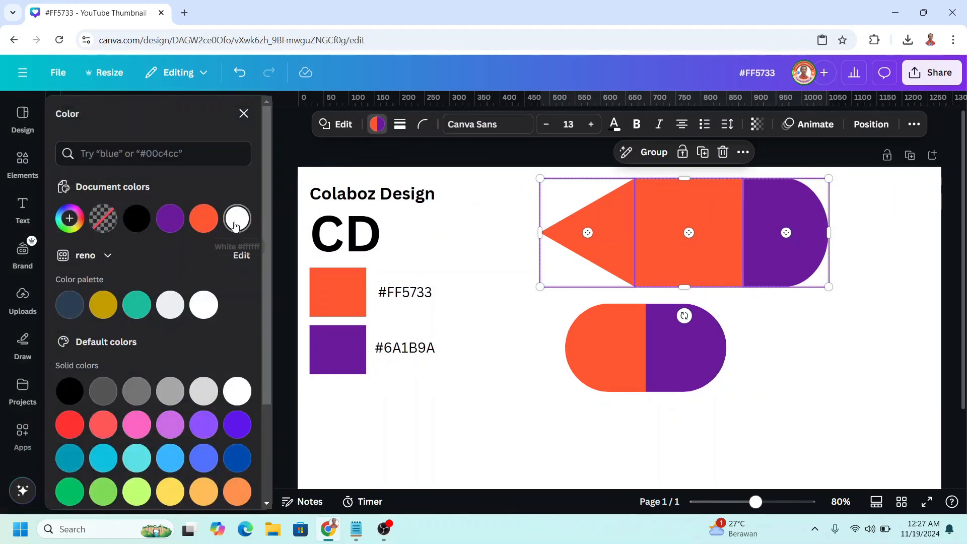
click(237, 218)
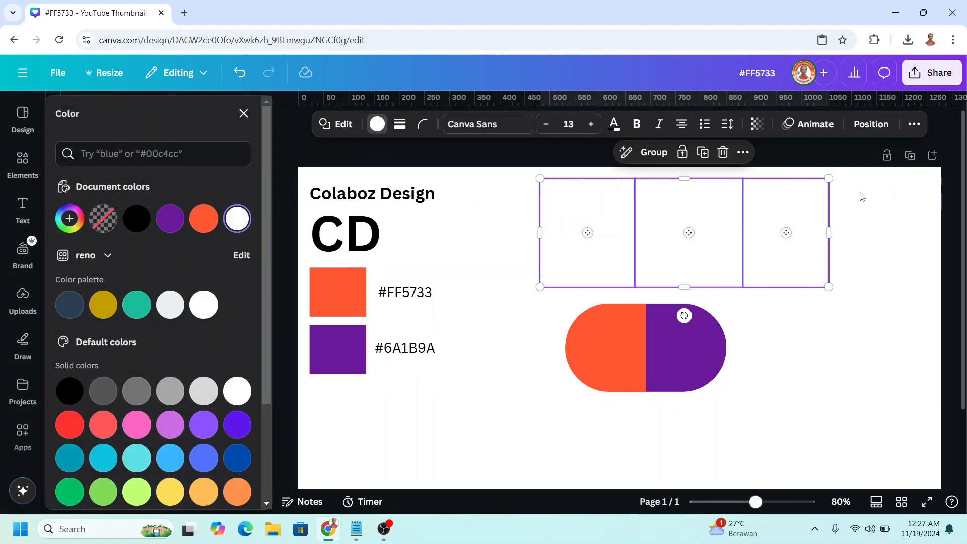
Group the three white shapes, scale the group down, and centre it inside the orange and purple pill
click(651, 152)
drag(828, 179, 694, 224)
drag(611, 274, 639, 360)
drag(728, 321, 683, 351)
click(816, 293)
scroll(818, 293, up, 3)
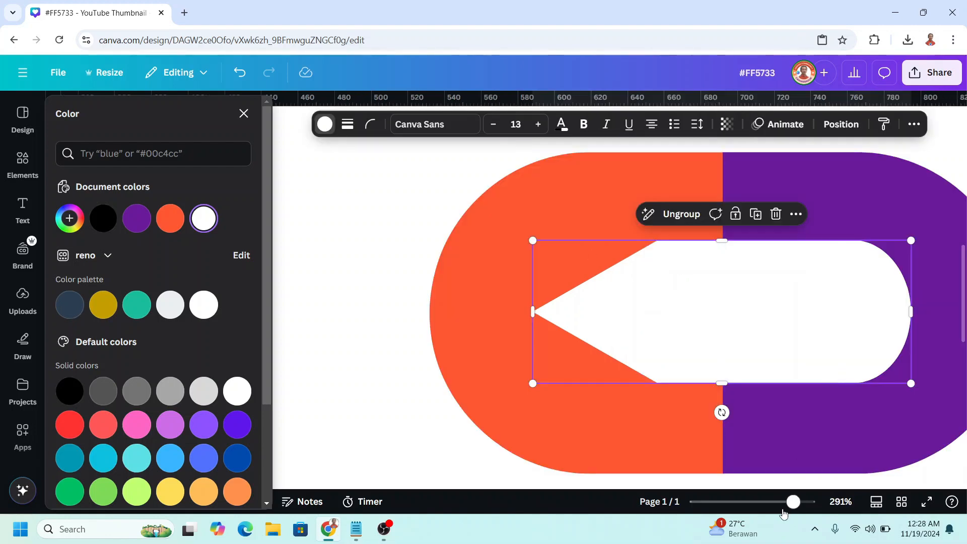
click(765, 505)
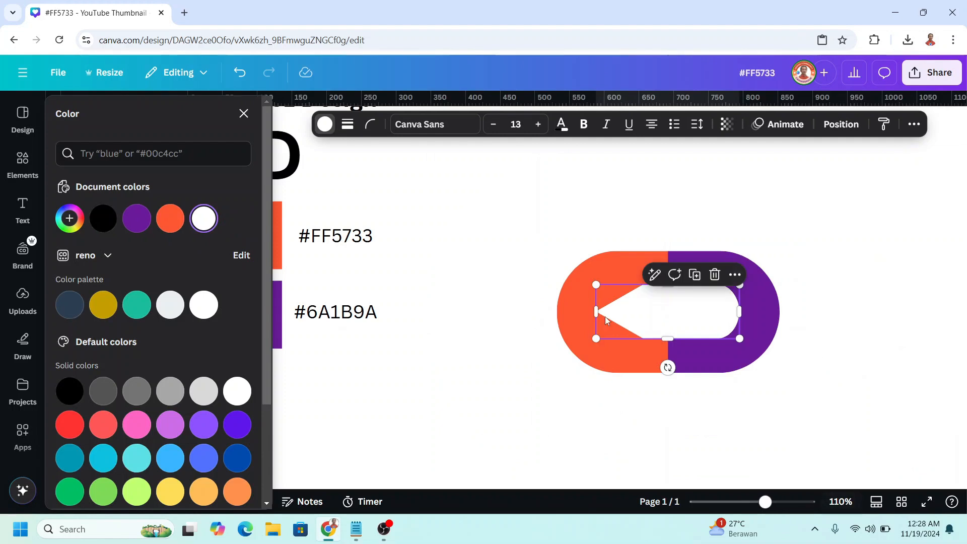
Duplicate the "Colaboz Design" text and centre the copy just below the pill logo
scroll(339, 189, up, 2)
click(341, 173)
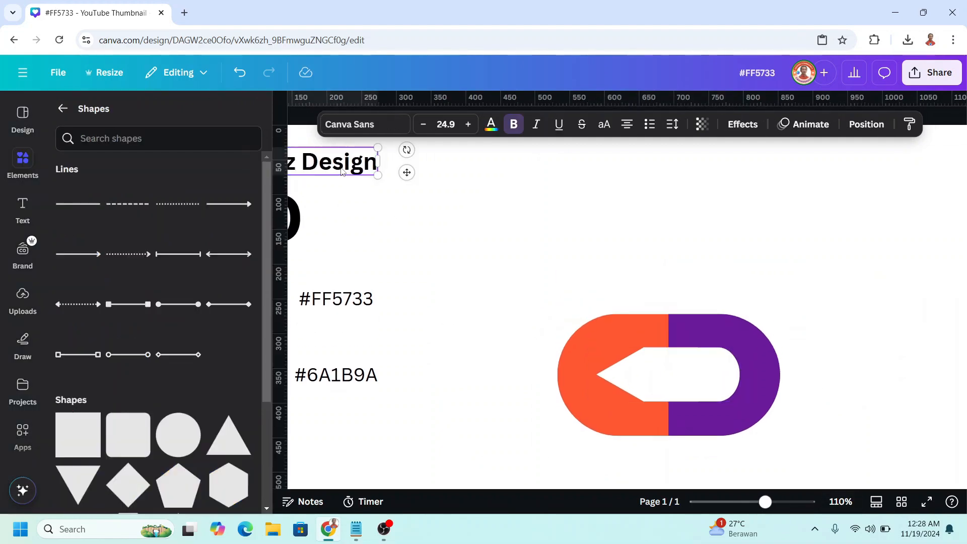
click(348, 200)
drag(347, 174, 708, 456)
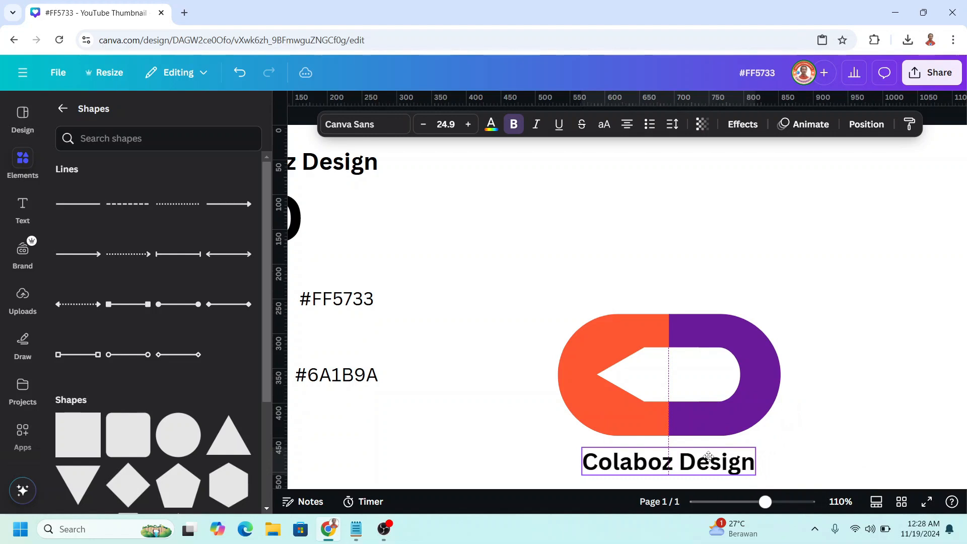
scroll(688, 420, down, 2)
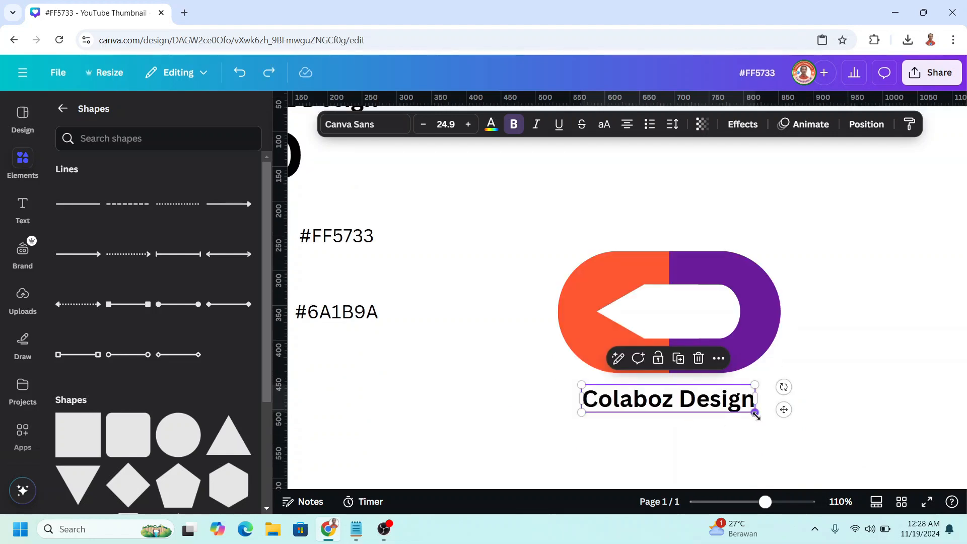
Enlarge the "Colaboz Design" text below the logo to font size 32 so it spans the pill's full width
drag(756, 415, 778, 429)
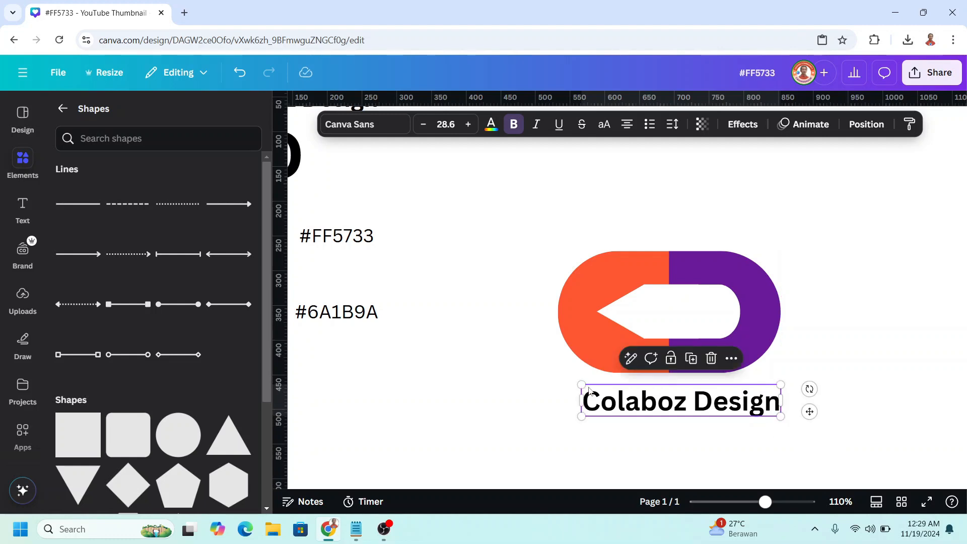
drag(581, 384, 557, 372)
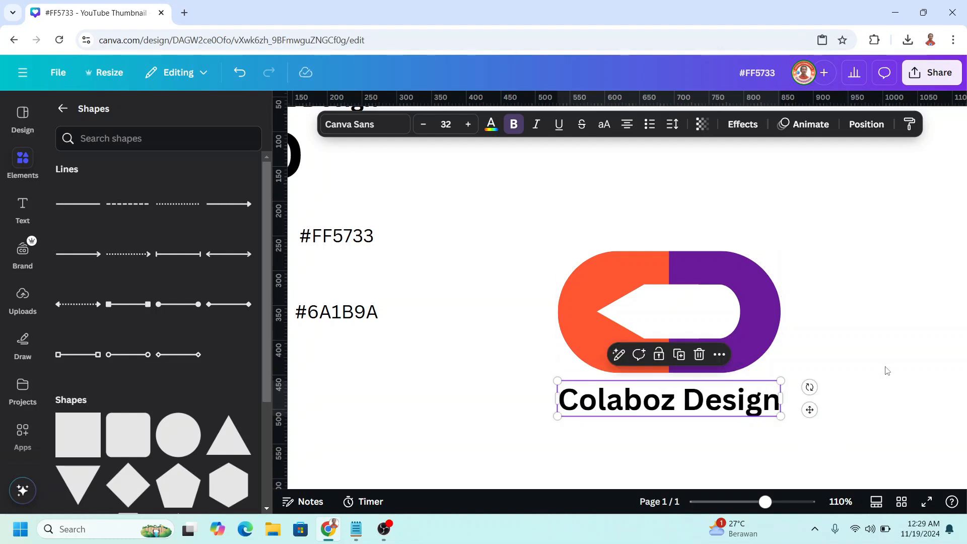
click(885, 366)
Recolour the brand text below the logo, making "Colaboz" purple (#6A1B9A) and "Design" orange (#FF5733)
double_click(667, 398)
drag(667, 398, 560, 398)
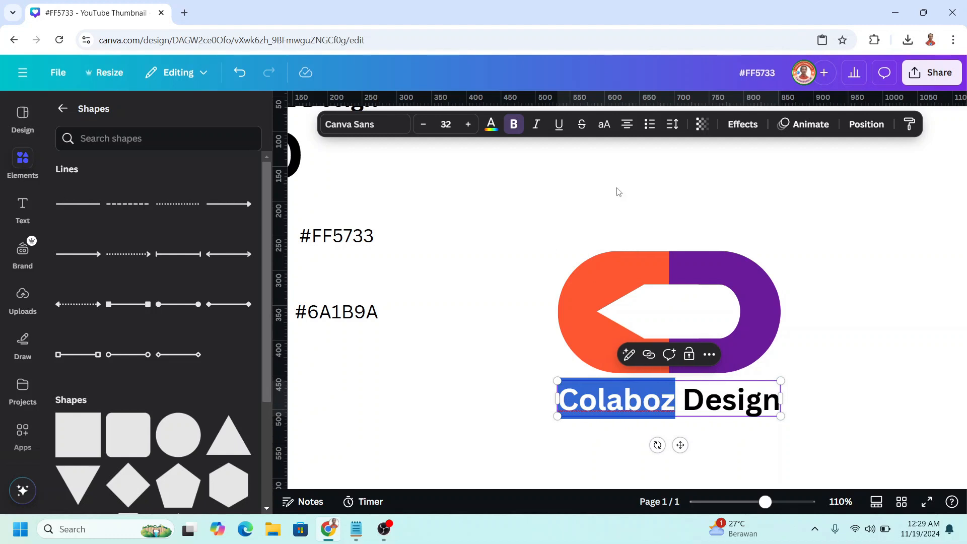
click(491, 123)
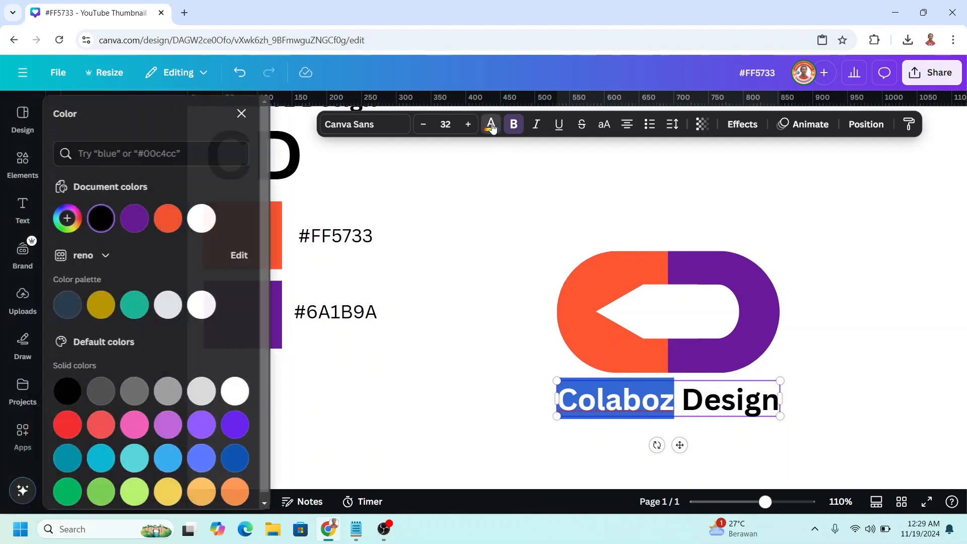
click(137, 218)
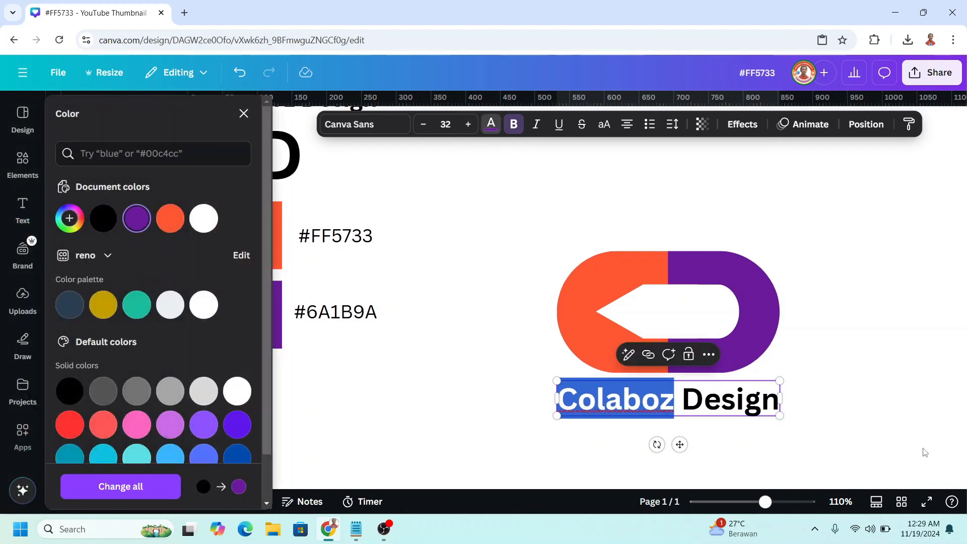
click(717, 392)
drag(675, 398, 769, 397)
click(170, 218)
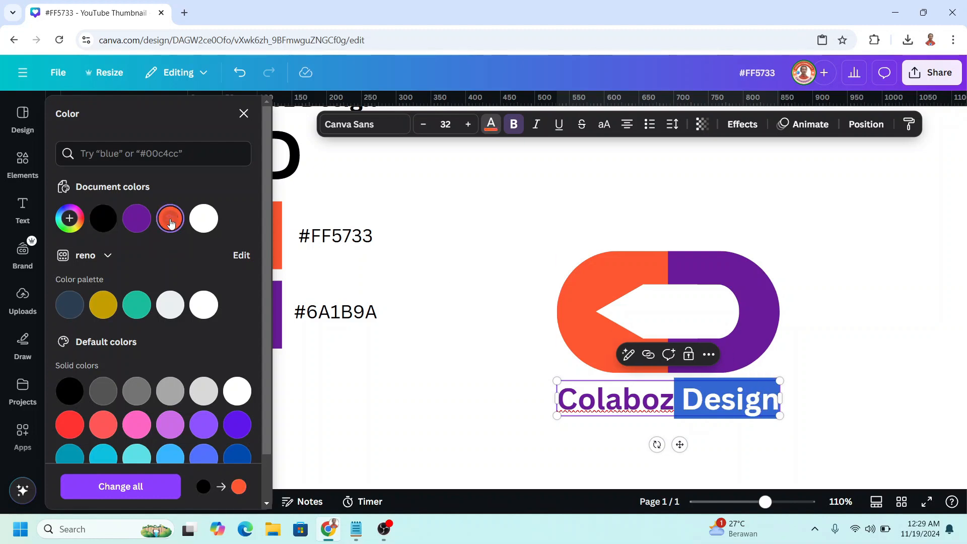
click(904, 335)
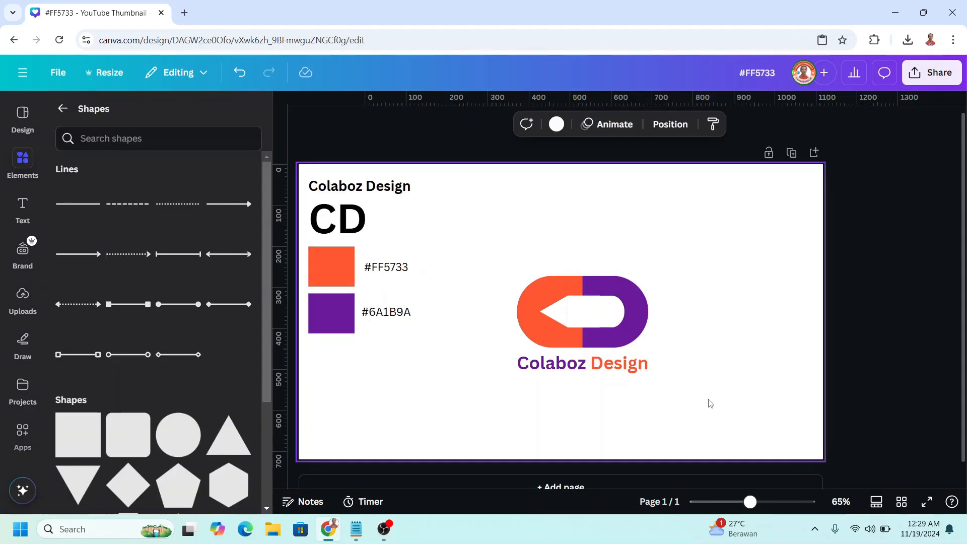
Move the complete logo with its text up the page and download the selection as a PNG with a transparent background
drag(711, 402, 471, 223)
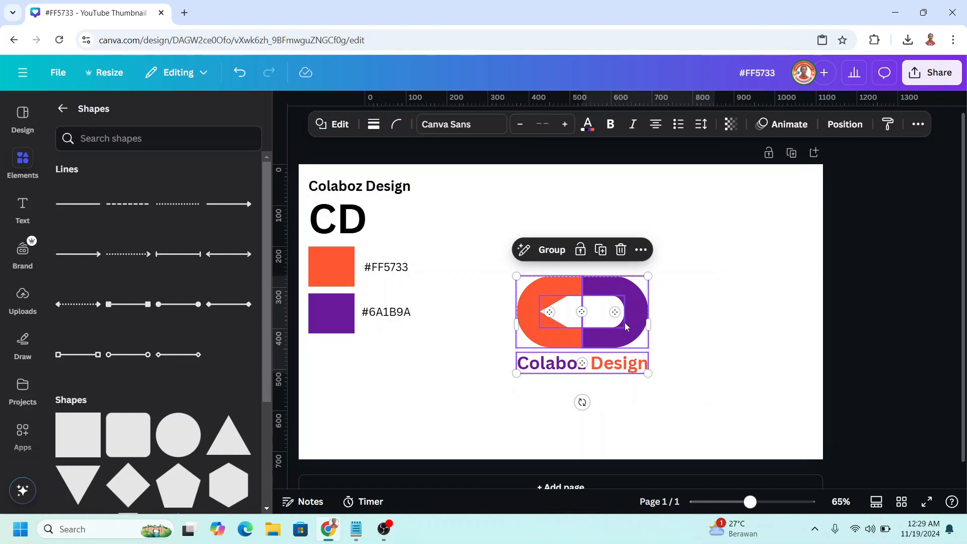
drag(626, 326, 585, 240)
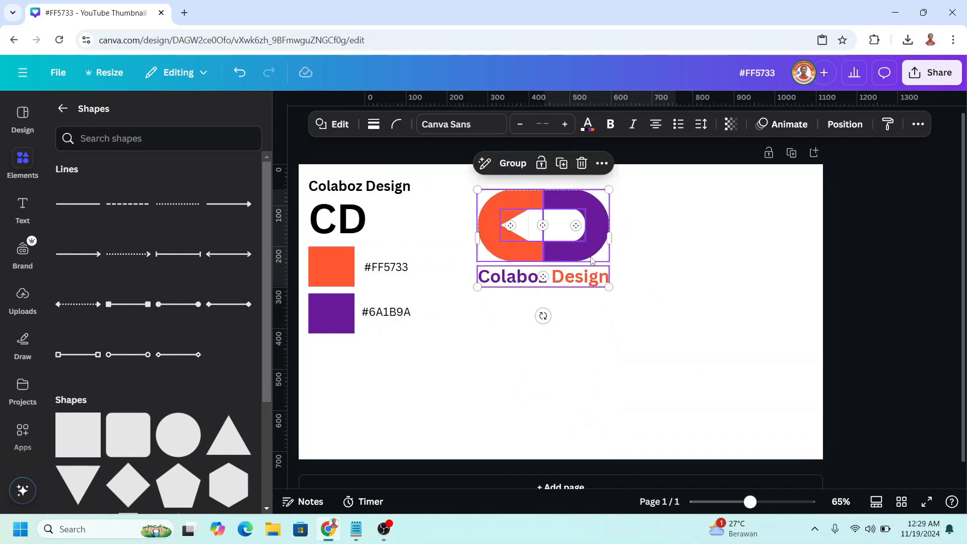
right_click(590, 230)
click(699, 468)
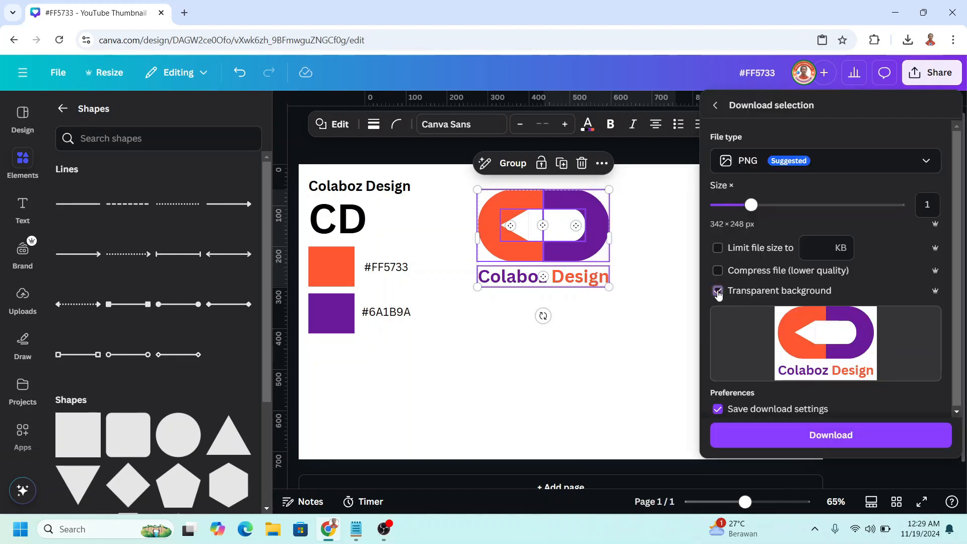
click(838, 436)
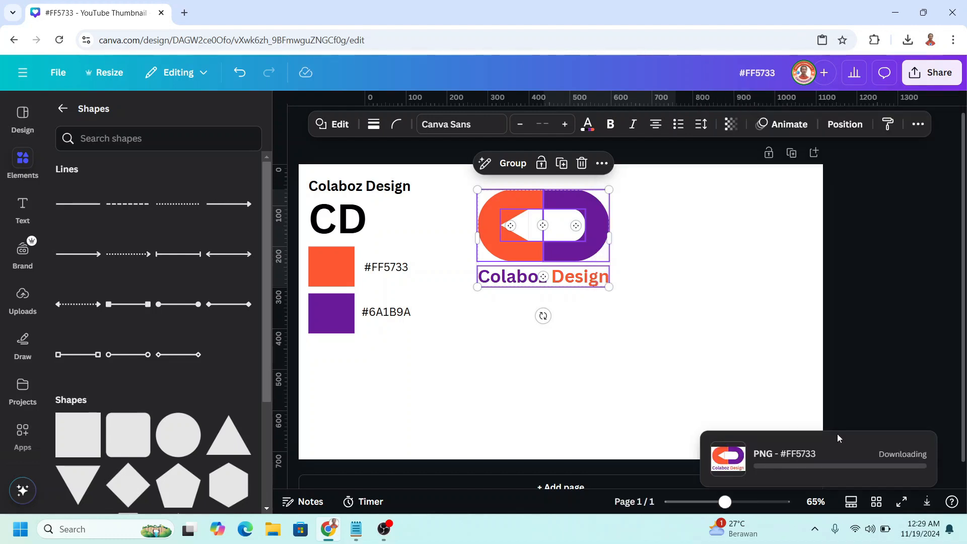
Place the downloaded #FF5733.png on the page, shrink it to about the original logo's size, and set two copies side by side below it
click(910, 40)
click(909, 40)
drag(786, 97, 511, 385)
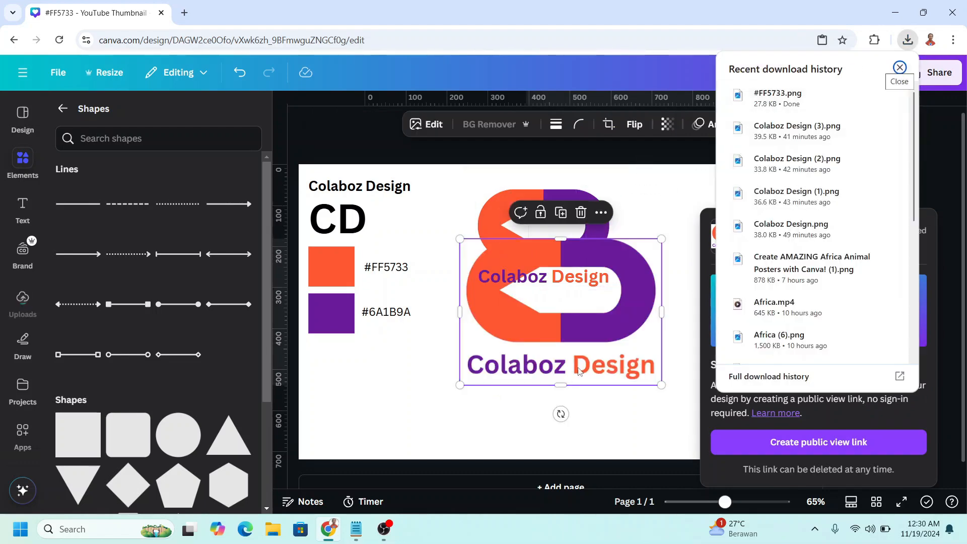
drag(626, 285, 624, 355)
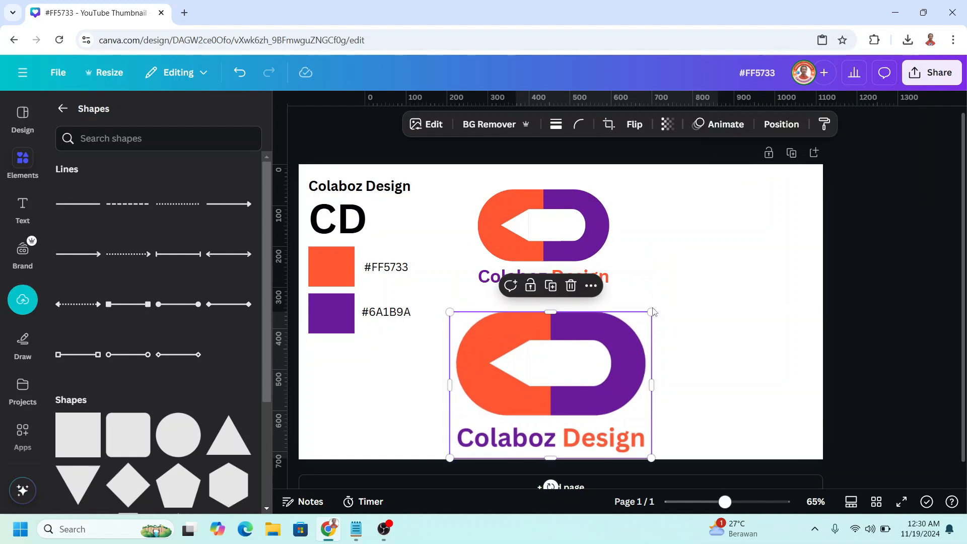
drag(652, 312, 584, 364)
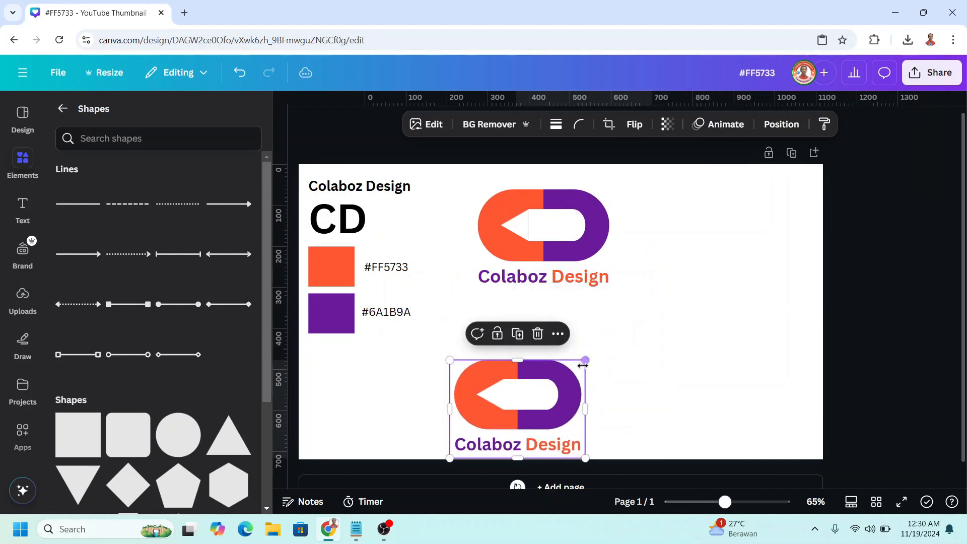
drag(525, 400, 688, 391)
click(542, 307)
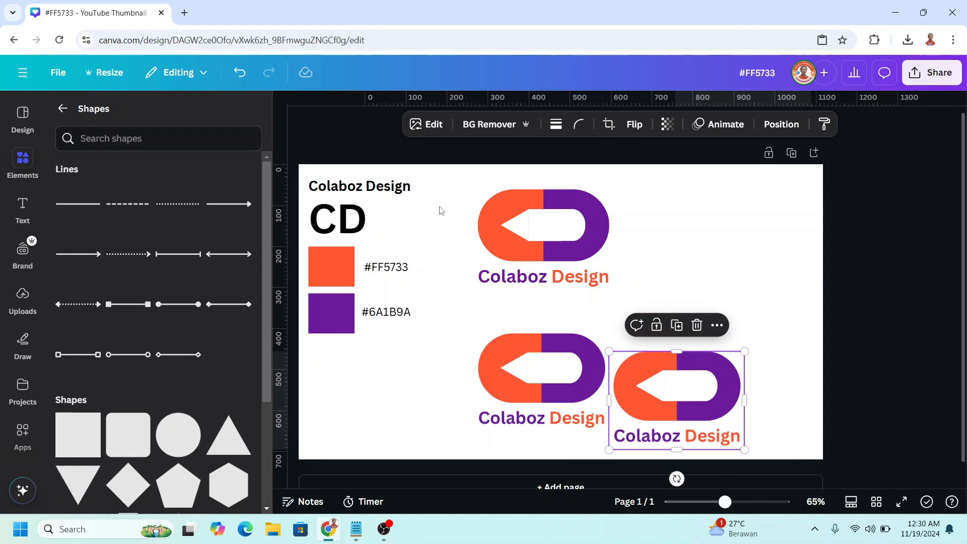
Turn the right-hand logo image into a hand-held paper bag mockup from the Packaging category and place it at the page's right edge
click(427, 126)
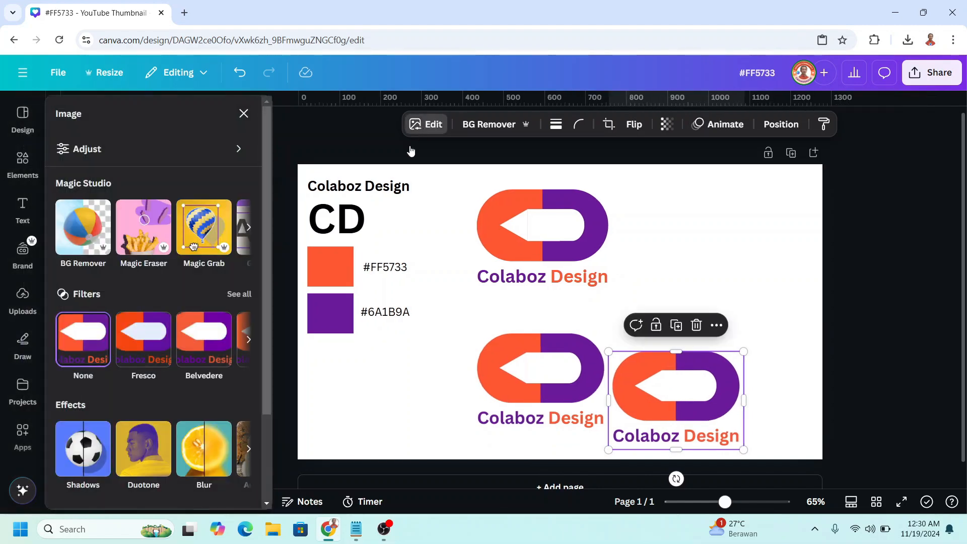
scroll(193, 334, down, 2)
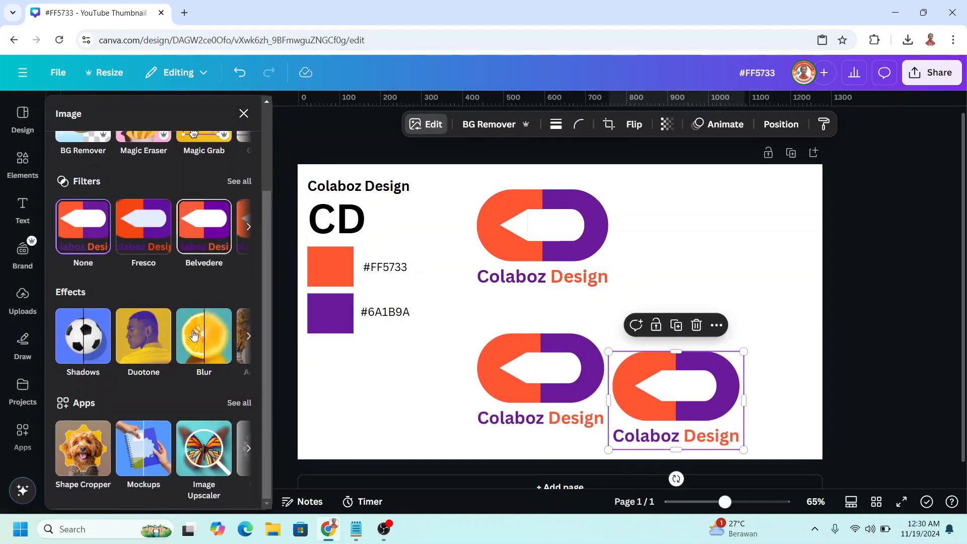
click(149, 455)
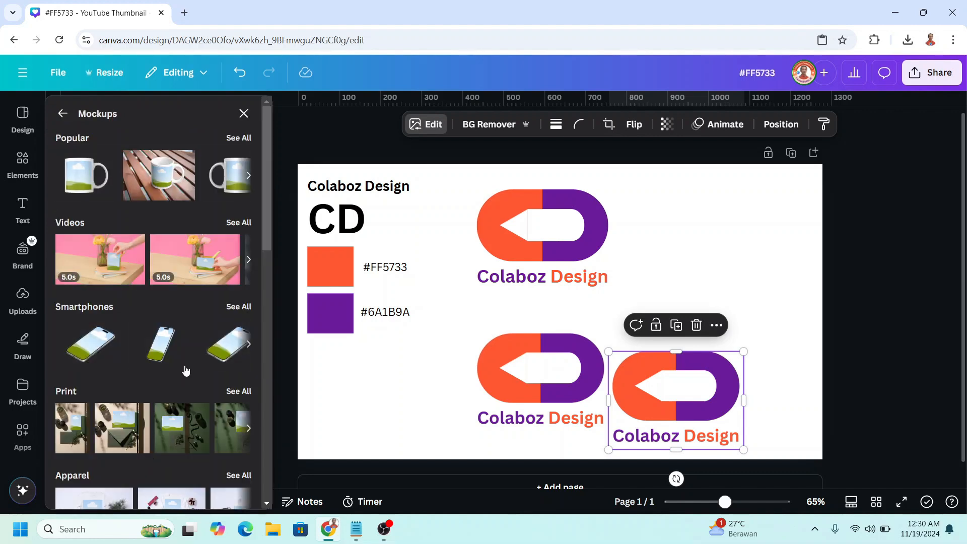
scroll(186, 370, down, 8)
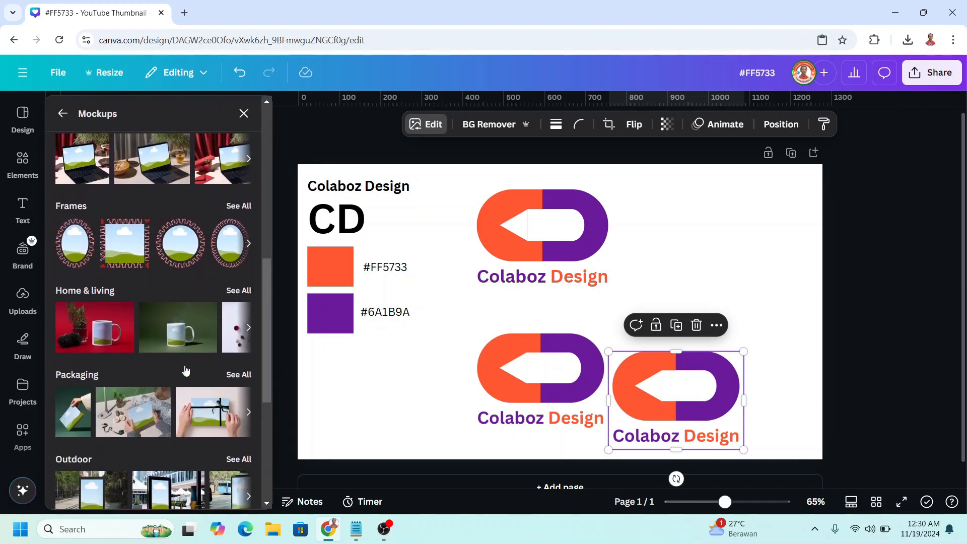
scroll(186, 370, down, 2)
click(238, 309)
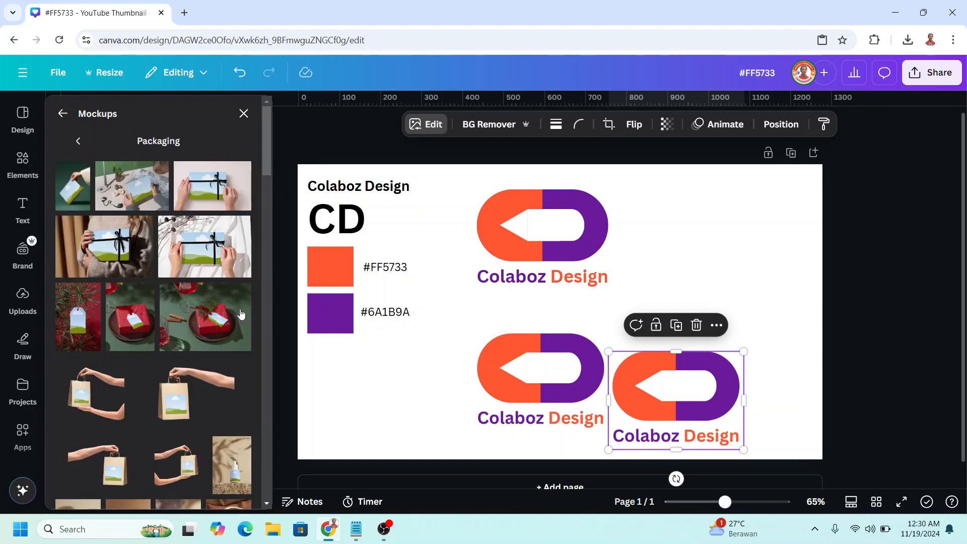
click(202, 390)
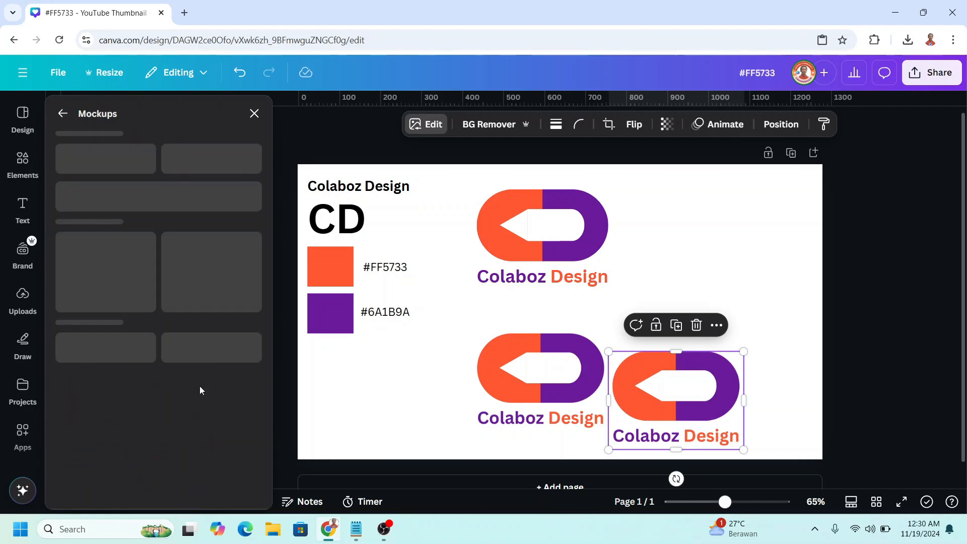
drag(646, 371, 741, 447)
drag(536, 366, 739, 282)
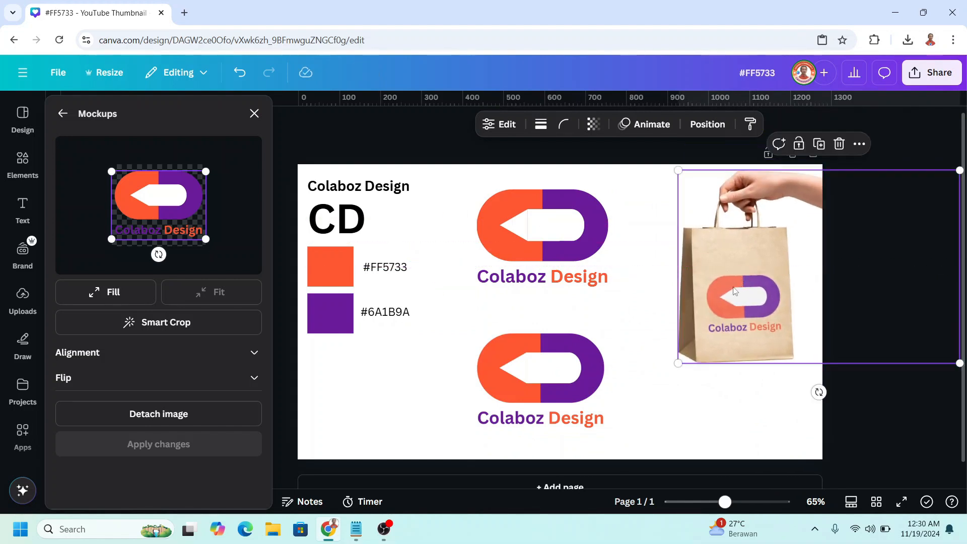
Turn the remaining logo image below the original into a slim water bottle mockup from the Packaging category
click(557, 387)
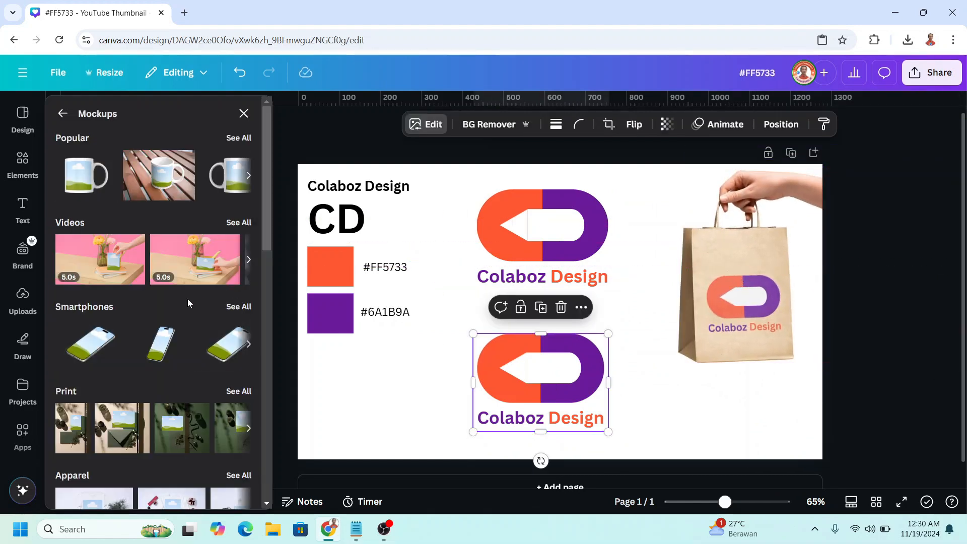
scroll(177, 313, down, 10)
scroll(178, 318, down, 1)
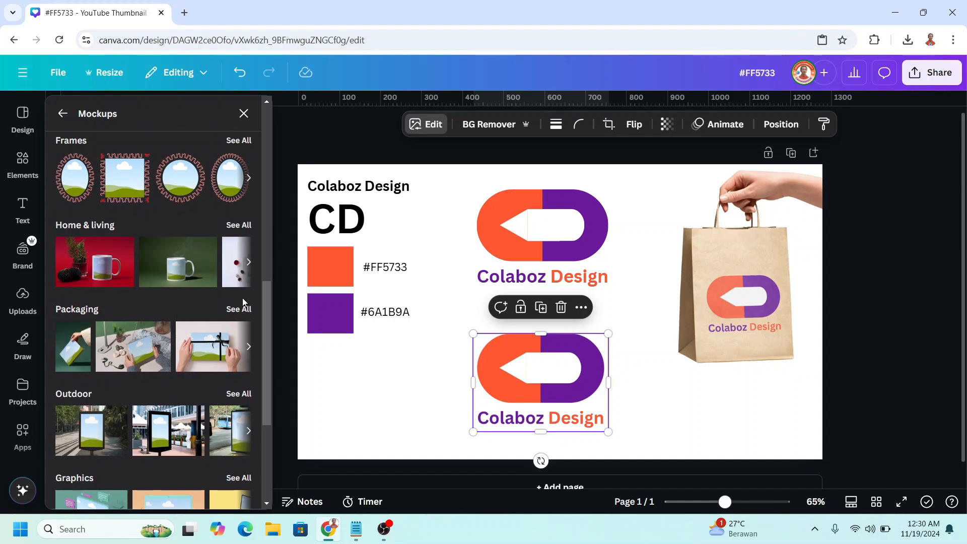
click(244, 310)
scroll(245, 313, down, 10)
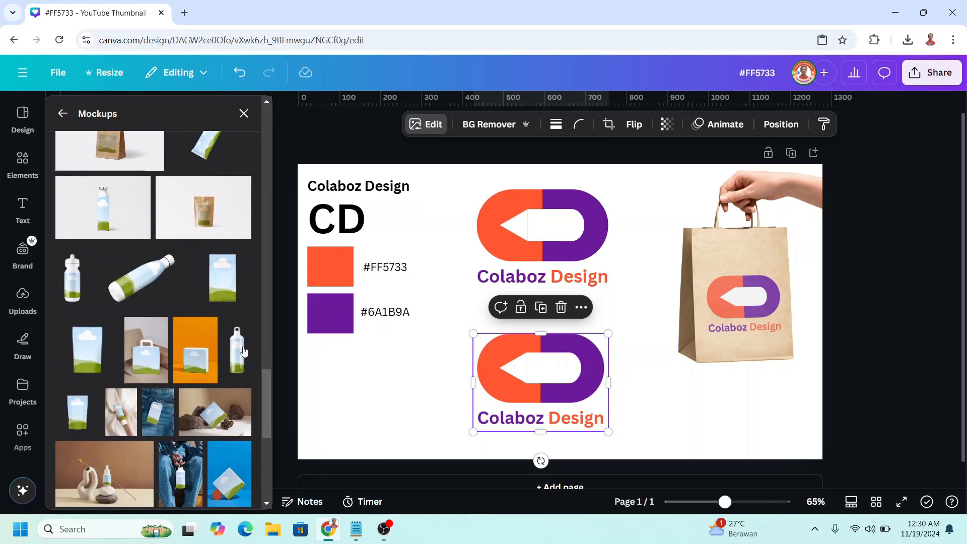
click(238, 348)
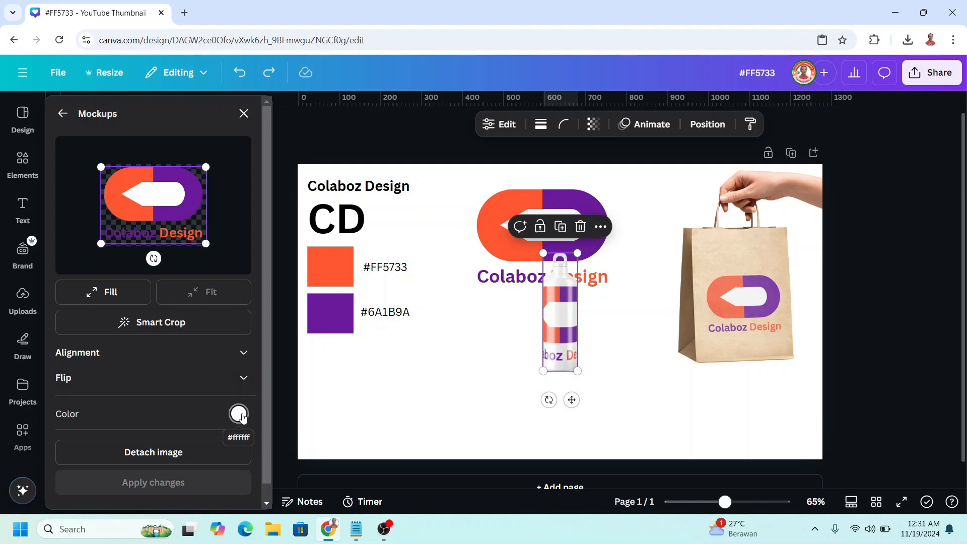
Shrink the logo in the bottle mockup, centre it near the top of the print area, and apply black as the bottle colour
drag(205, 244, 160, 190)
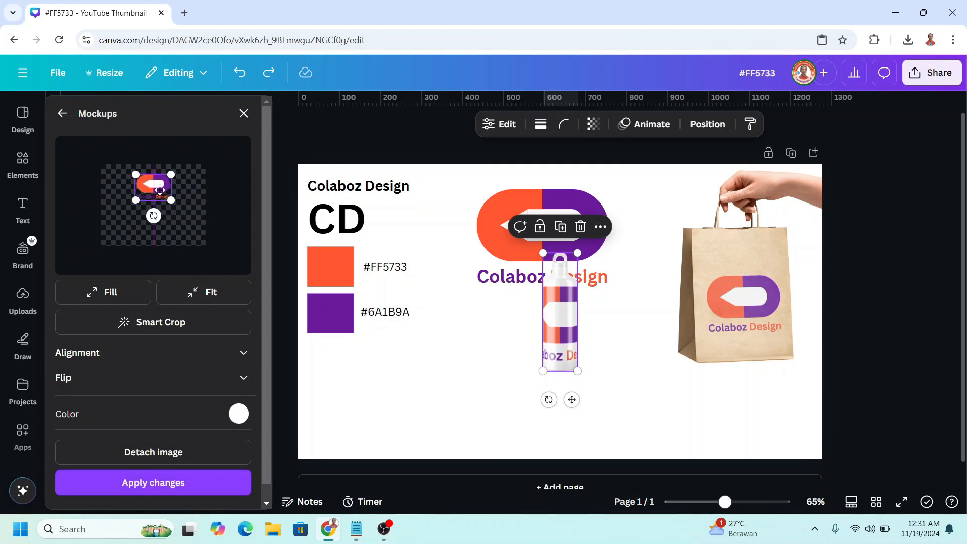
click(240, 415)
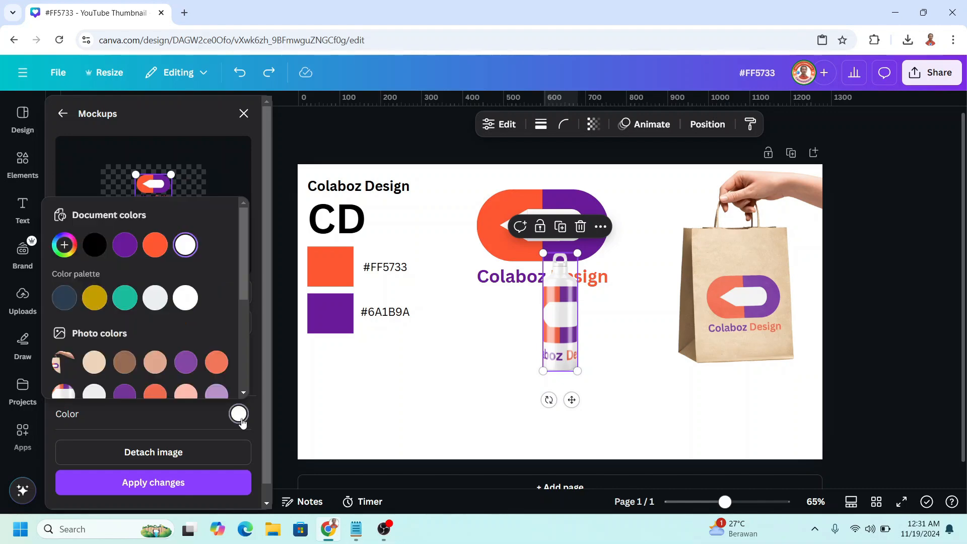
click(94, 245)
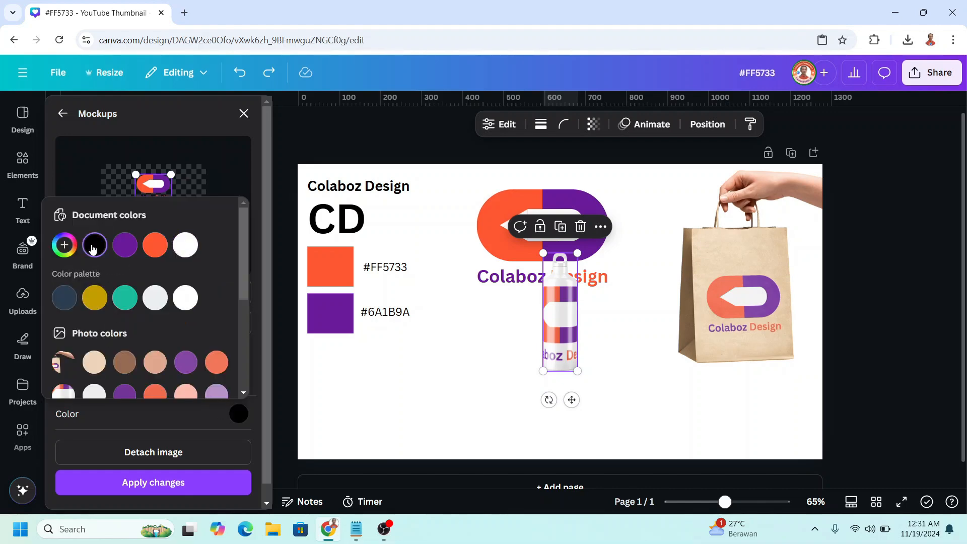
click(204, 483)
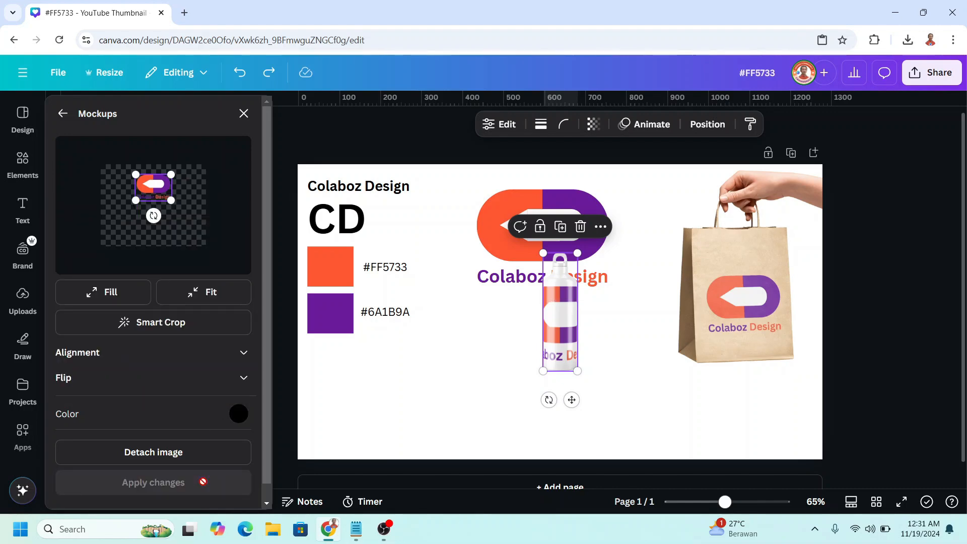